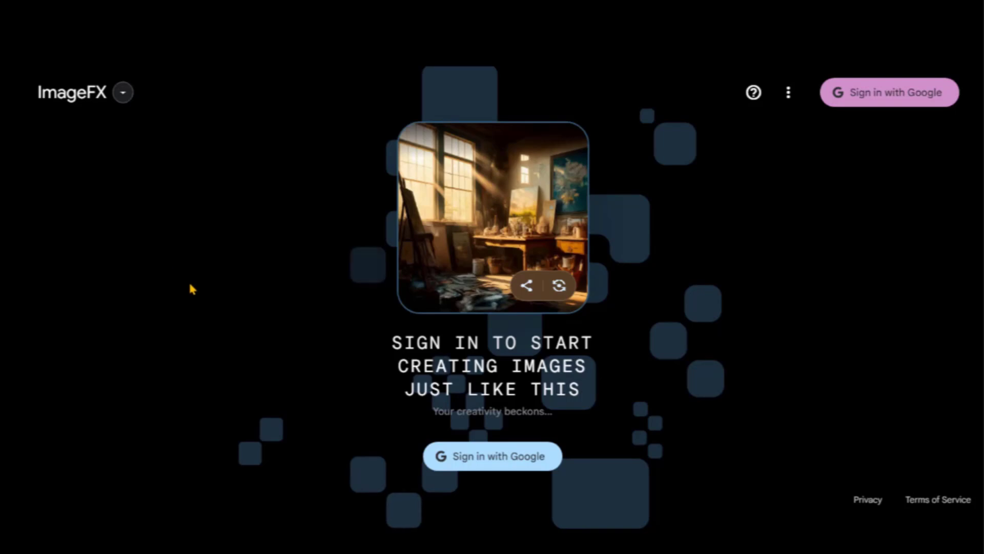
# View the VideoFX tool's page and return to ImageFX.
pyautogui.moveTo(392, 350); pyautogui.dragTo(593, 388)
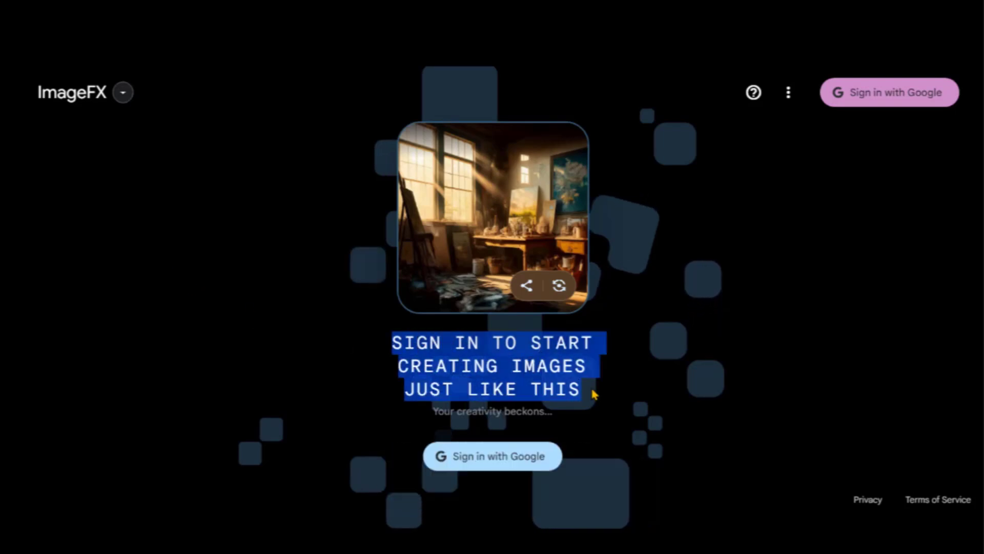
pyautogui.click(593, 389)
pyautogui.click(119, 97)
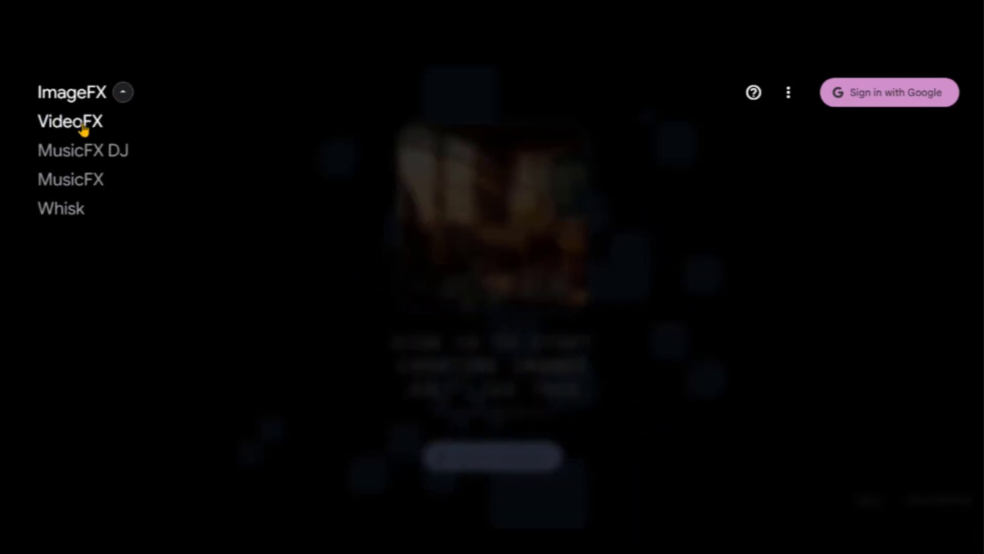
pyautogui.click(71, 123)
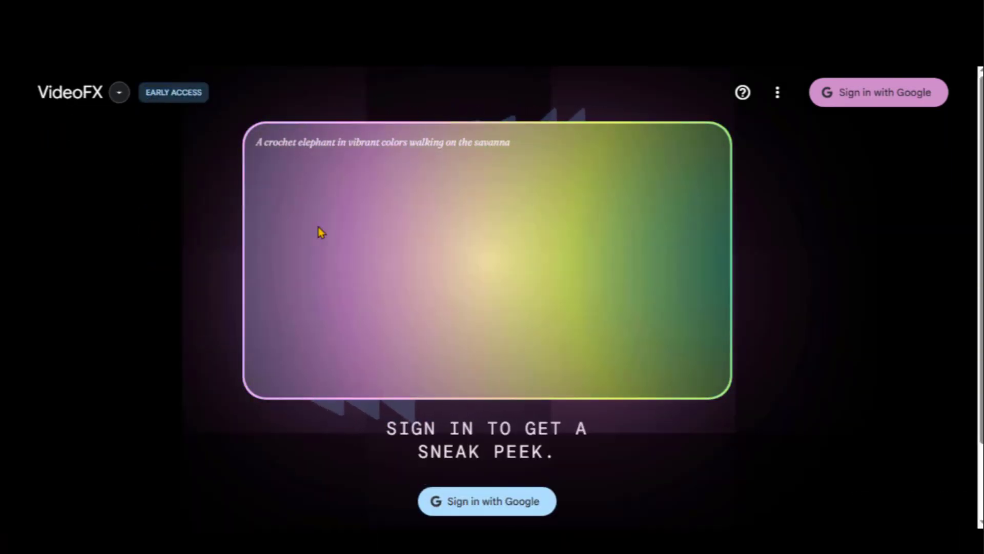
pyautogui.click(119, 98)
pyautogui.click(75, 128)
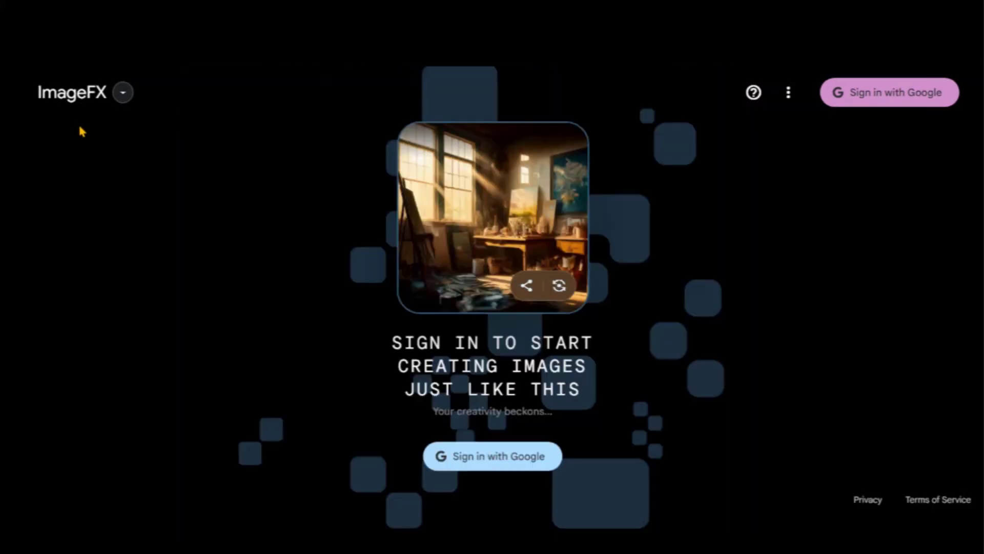
# Sign in with Google and enter the image prompt "A cute panda sitting on a grass".
pyautogui.click(493, 461)
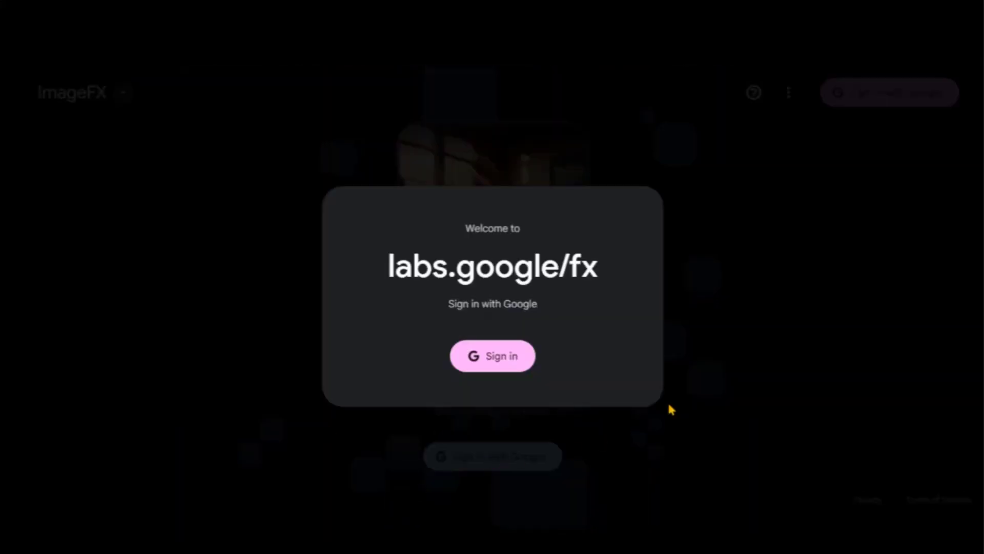
pyautogui.click(511, 363)
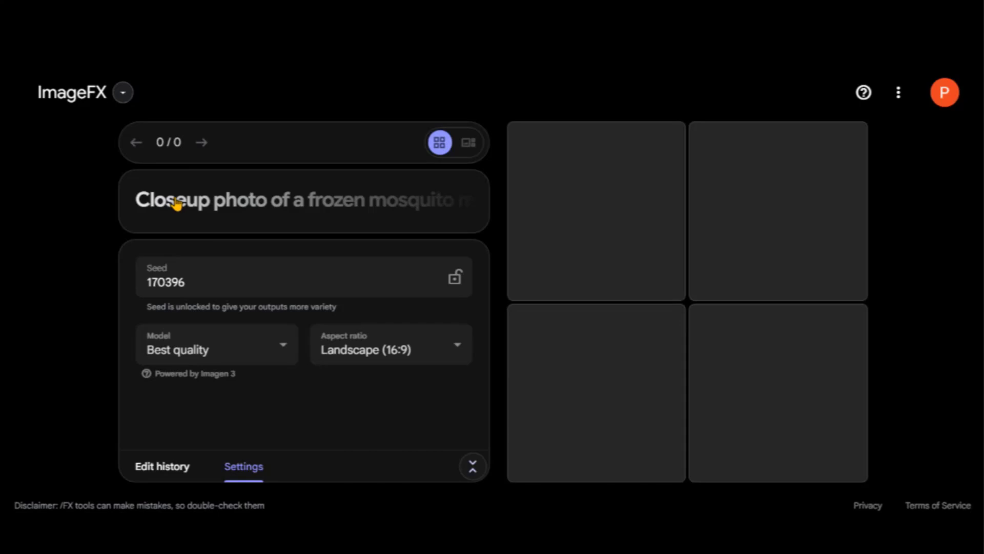
pyautogui.click(200, 205)
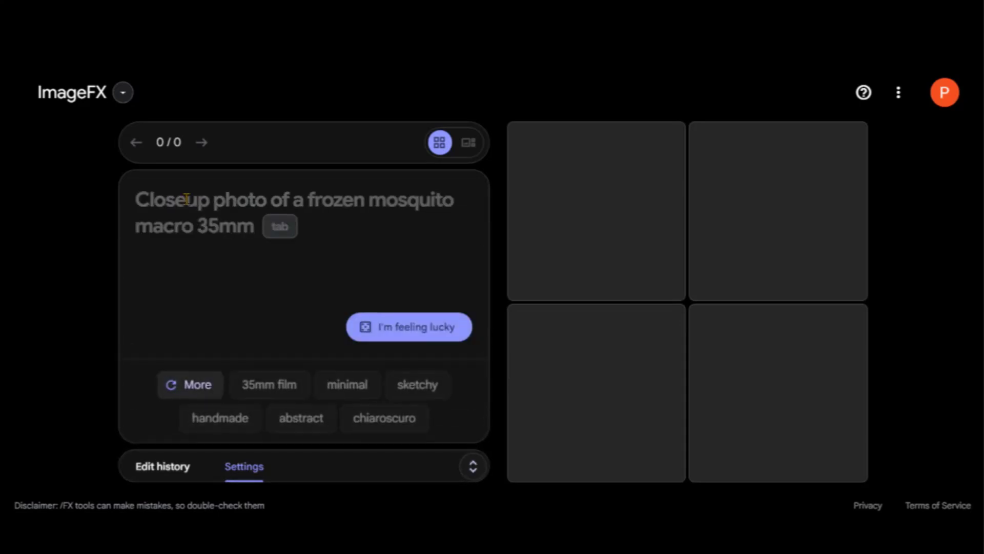
pyautogui.write('A cute panda sitting on a grass')
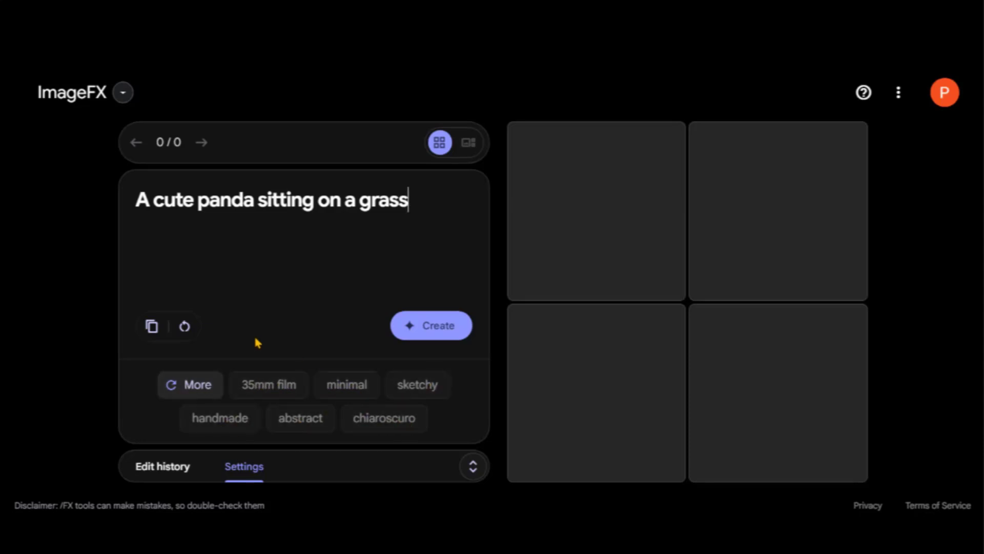
# Look through the edit history and generation settings, locking the seed and unlocking it again.
pyautogui.click(167, 467)
pyautogui.click(242, 467)
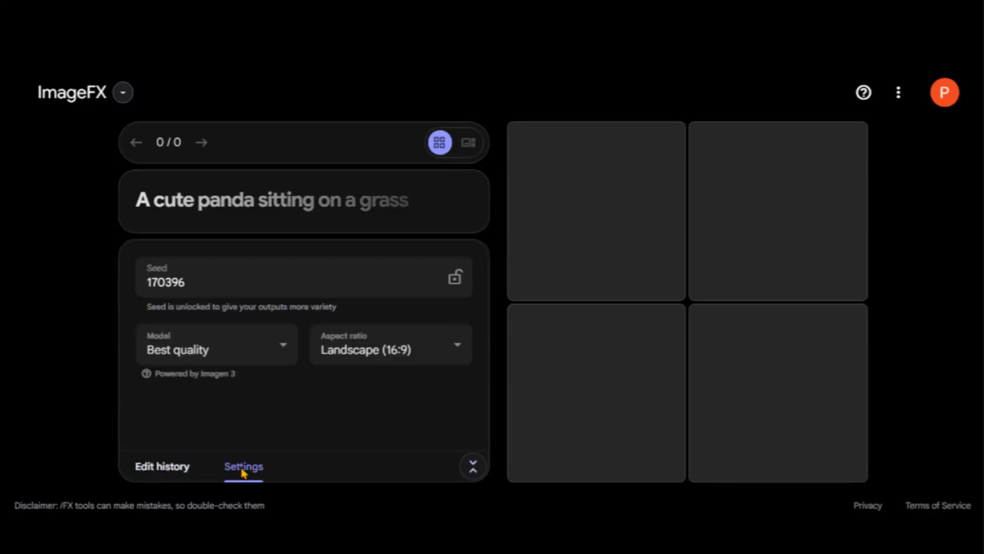
pyautogui.click(455, 278)
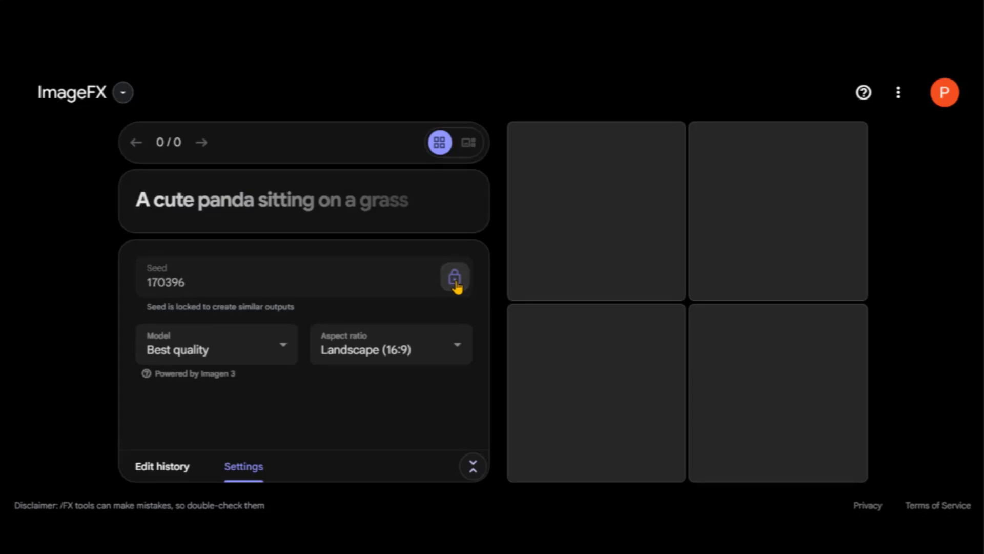
pyautogui.click(453, 283)
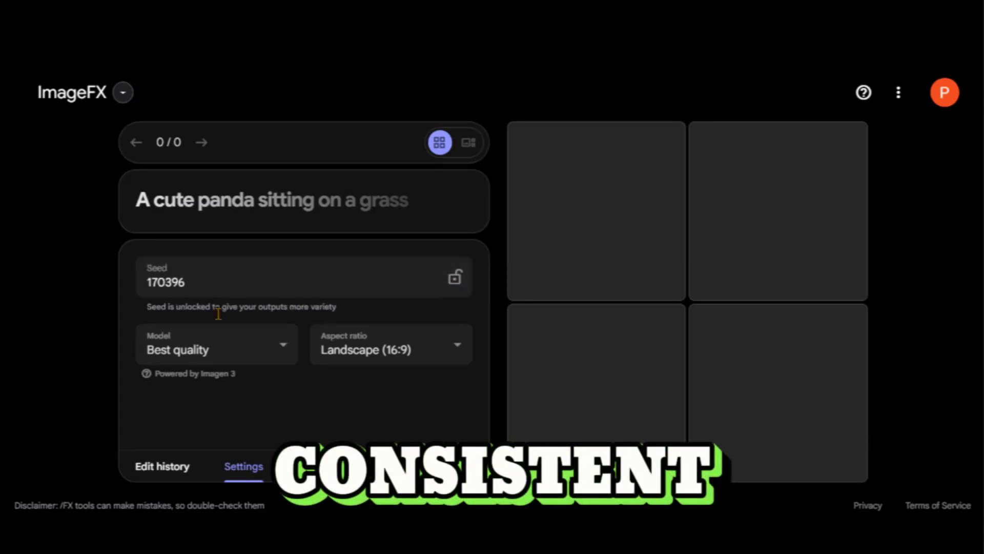
# Choose the Best quality model and the Landscape (16:9) aspect ratio.
pyautogui.click(262, 352)
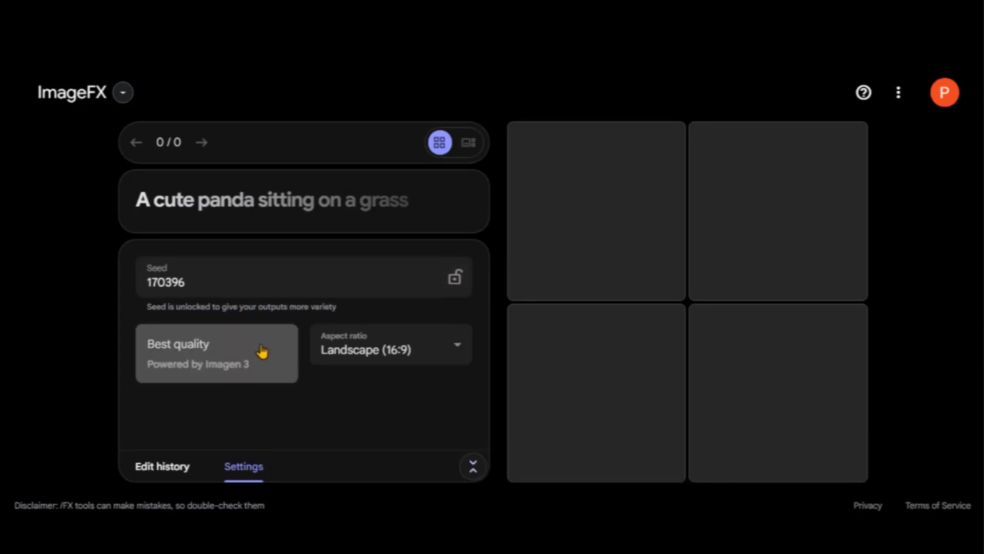
pyautogui.click(201, 354)
pyautogui.click(343, 356)
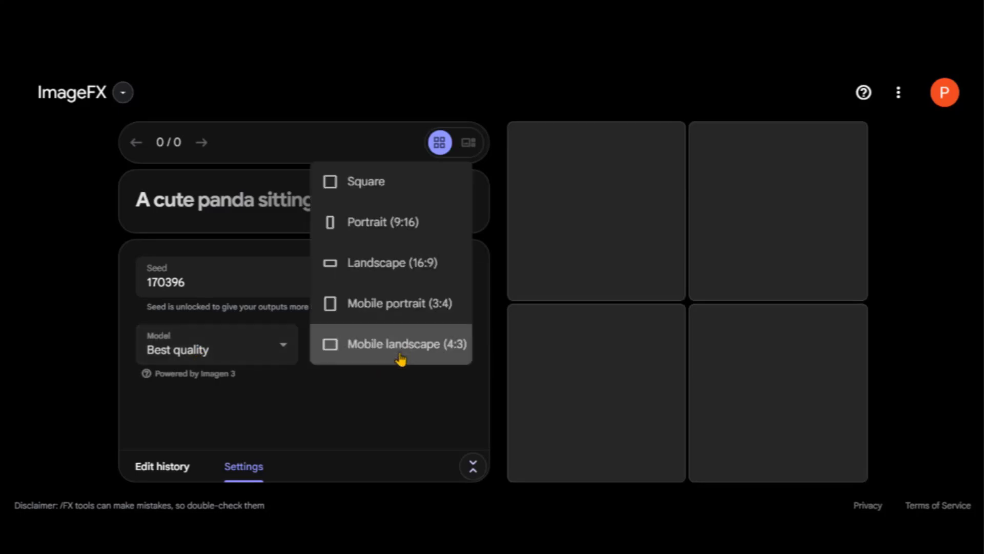
pyautogui.click(389, 267)
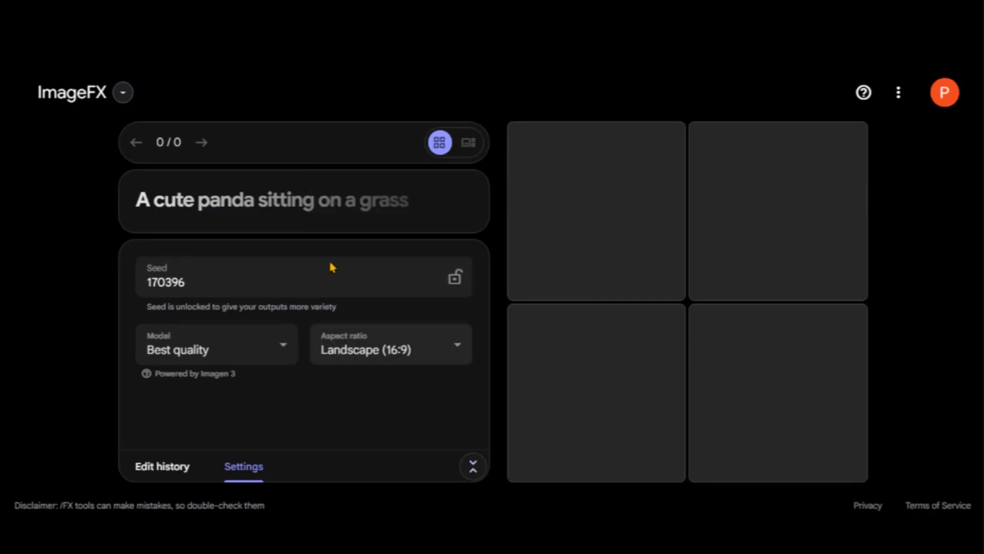
# Generate images from the panda prompt.
pyautogui.click(424, 201)
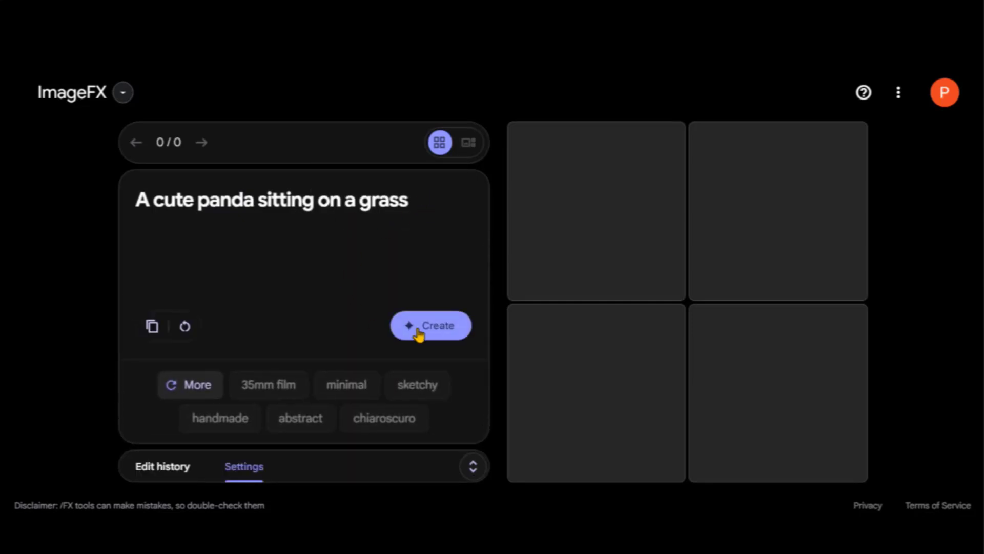
pyautogui.click(428, 334)
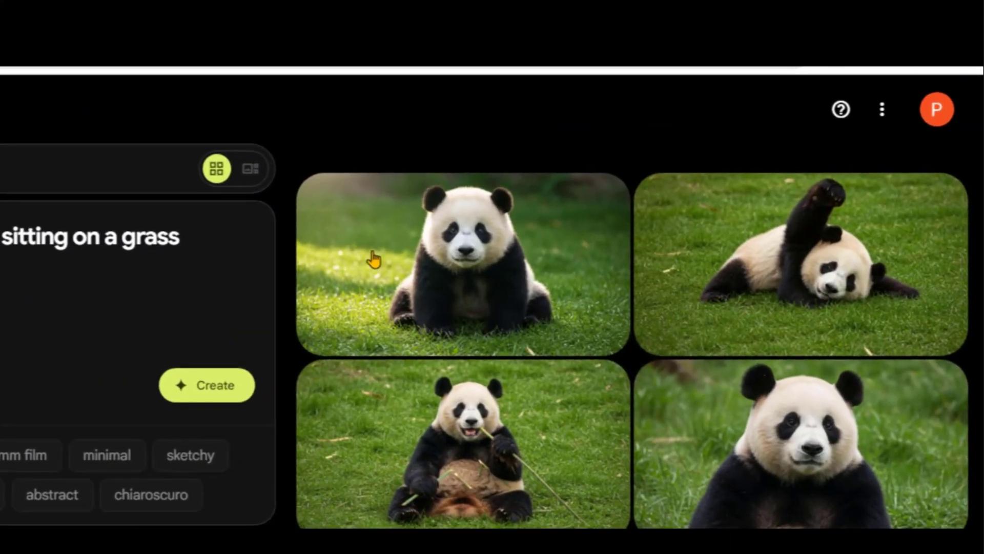
# Enlarge the first generated panda image and view its additional options.
pyautogui.click(444, 266)
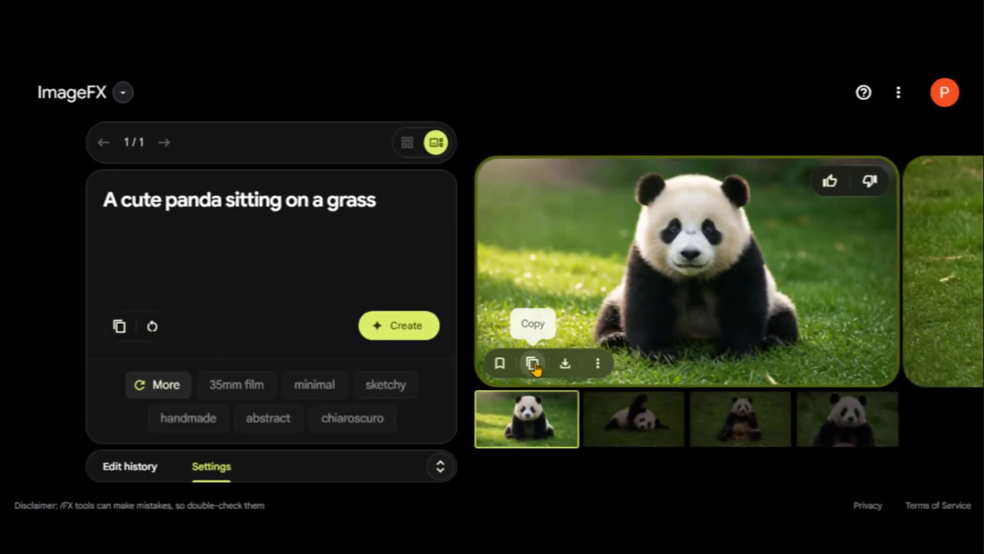
pyautogui.click(597, 364)
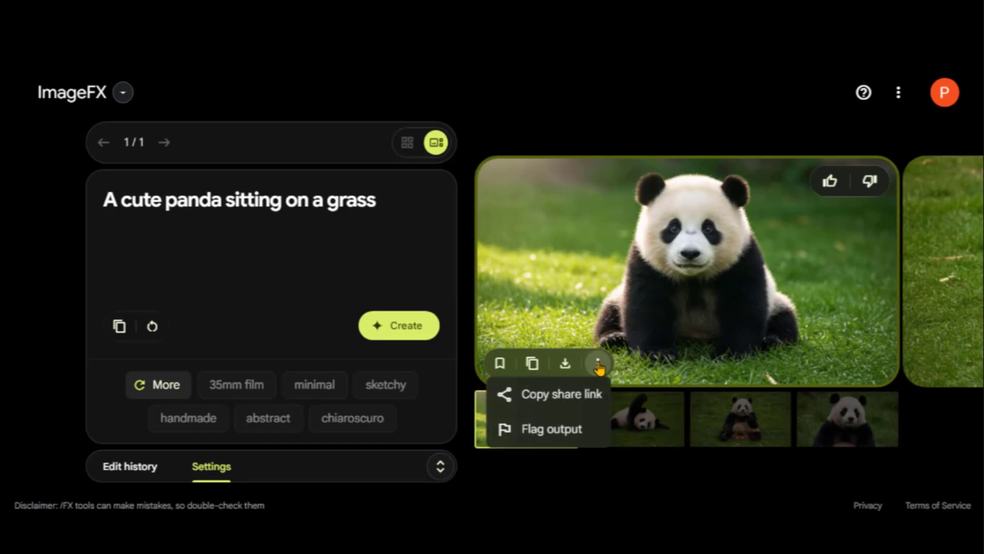
pyautogui.click(598, 365)
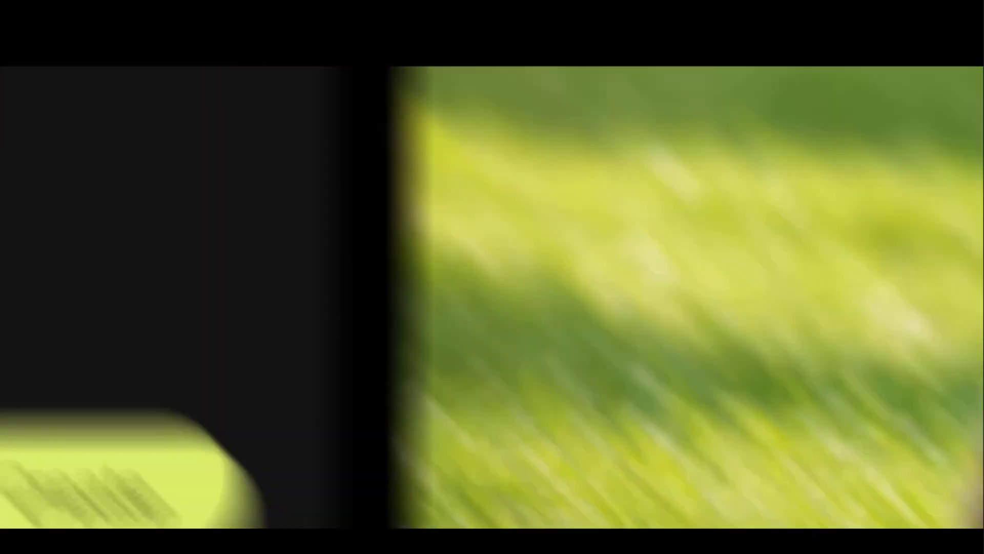
# Replace the prompt with "A highly detailed portrait of an elderly man with wrinkles and gray hair," and generate the images.
pyautogui.tripleClick(320, 206)
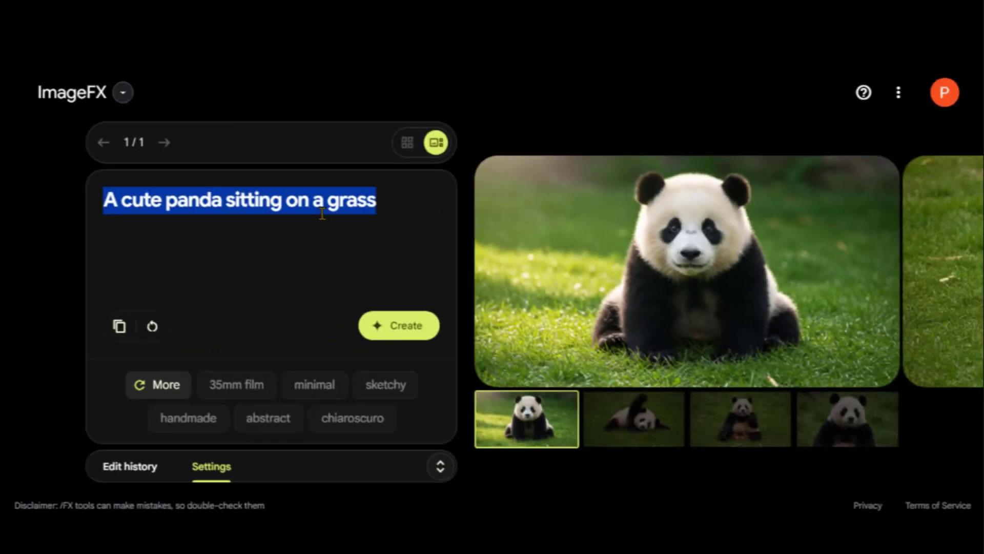
pyautogui.write('A highly detailed portrait of an elderly man with wrinkles and gray hair,')
pyautogui.moveTo(107, 195); pyautogui.dragTo(439, 201)
pyautogui.moveTo(111, 232); pyautogui.dragTo(374, 228)
pyautogui.click(365, 226)
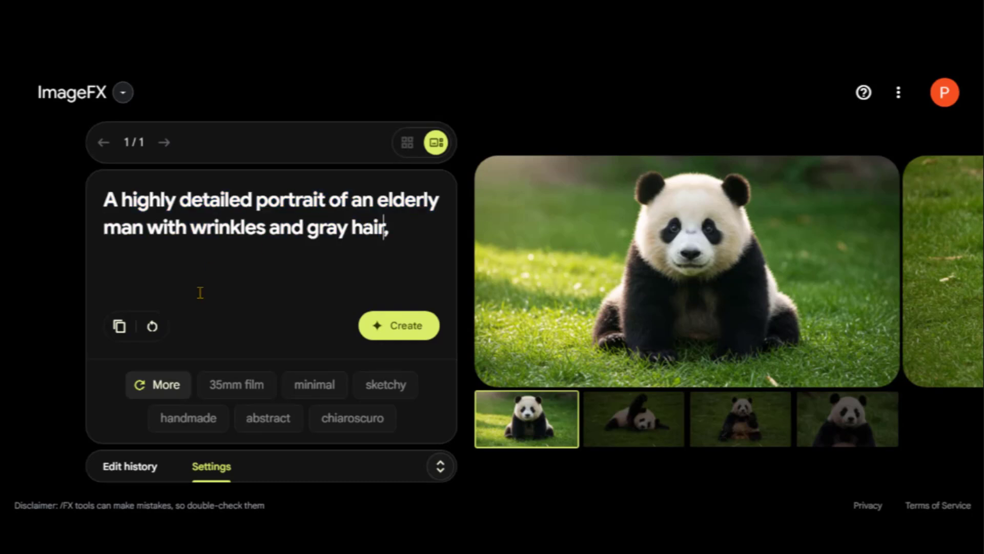
pyautogui.click(396, 333)
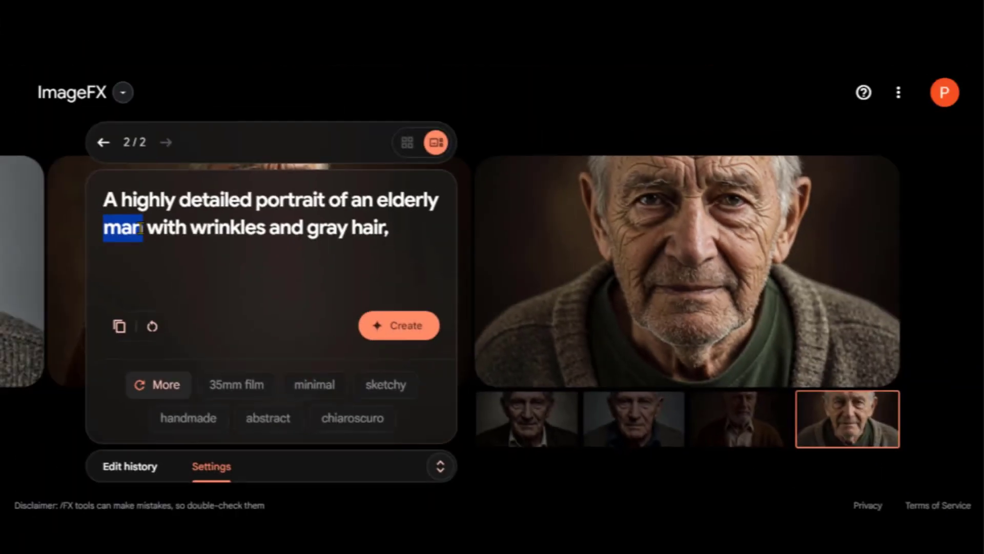
# Edit the portrait prompt to read "A highly detailed portrait of a young women", removing the wrinkles and gray hair wording.
pyautogui.write('women with wrinkles and gray hair,')
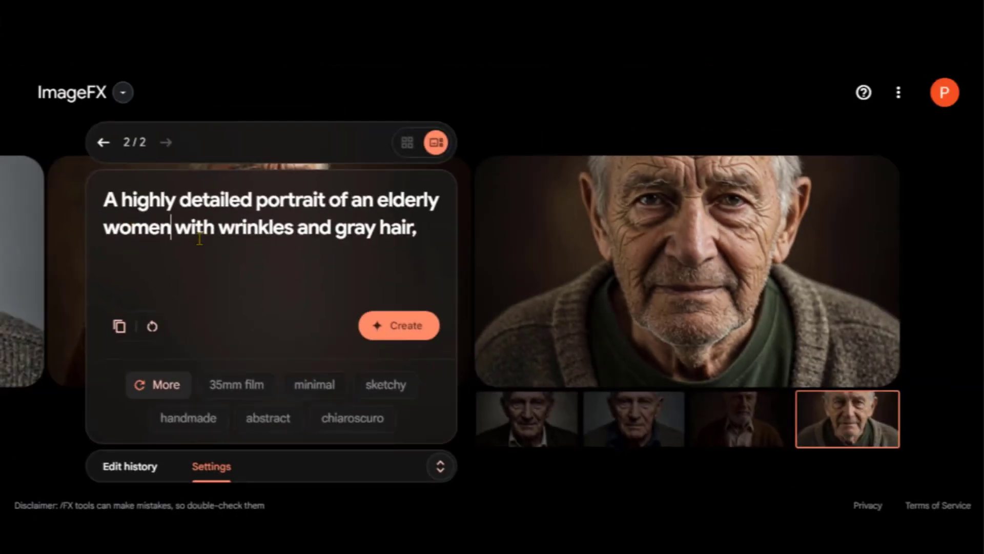
pyautogui.keyDown('shift'); pyautogui.click(416, 226); pyautogui.keyUp('shift')
pyautogui.press('BackSpace')
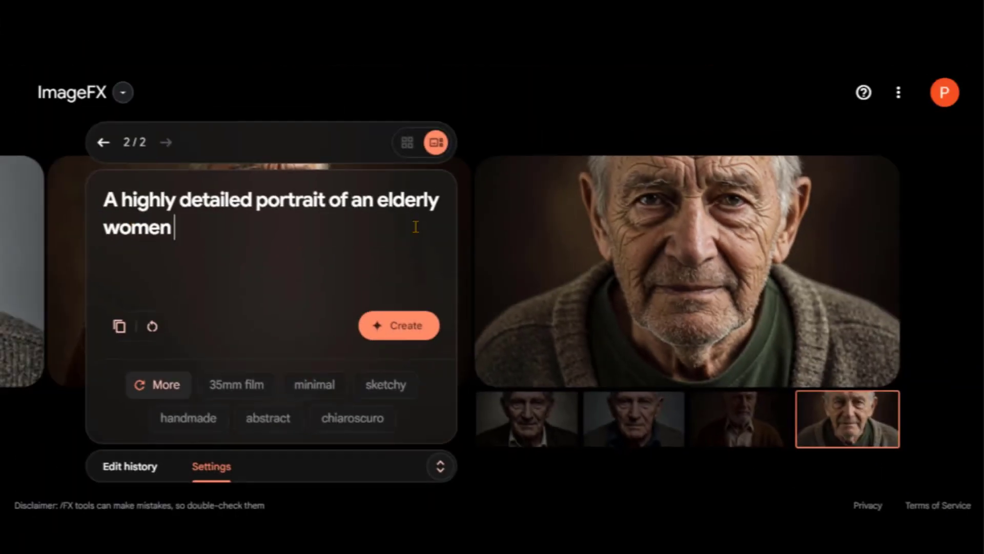
pyautogui.write('young')
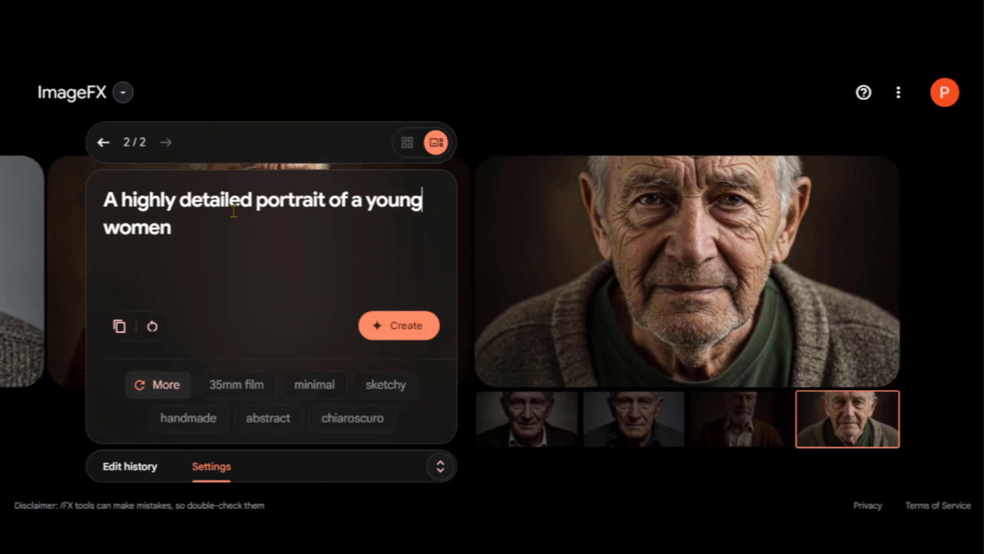
pyautogui.click(234, 224)
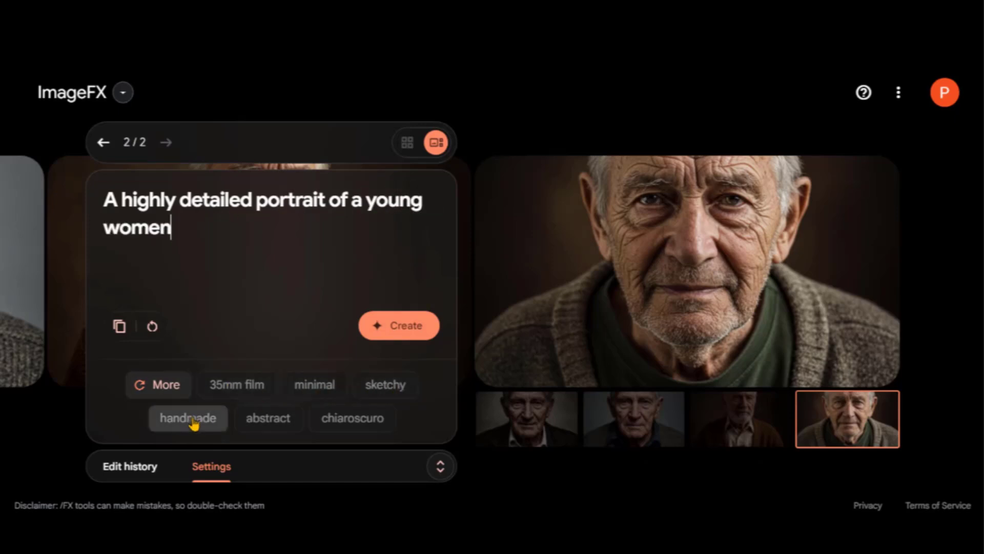
# Add the 35mm film and realistic style suggestions to the prompt and generate the portrait.
pyautogui.click(247, 399)
pyautogui.click(284, 231)
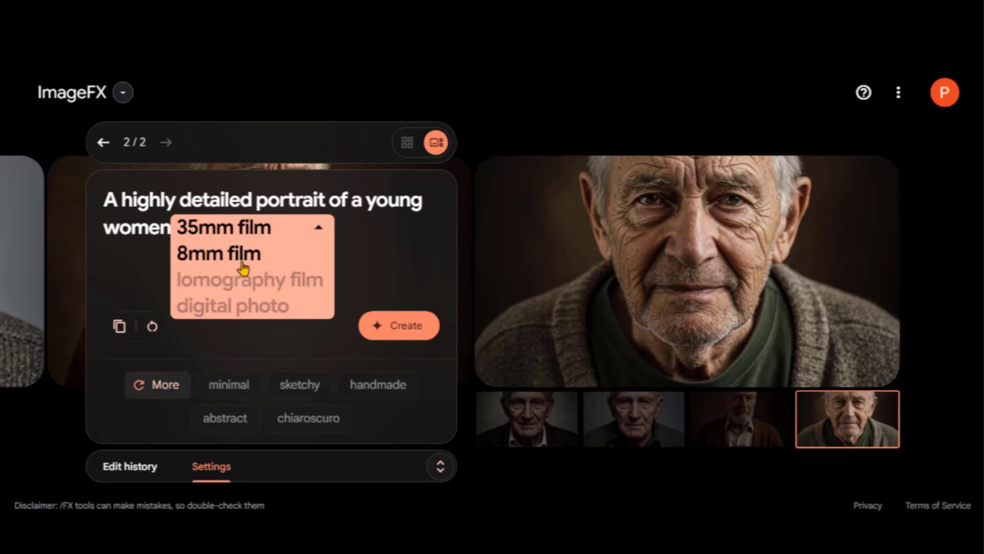
pyautogui.click(158, 393)
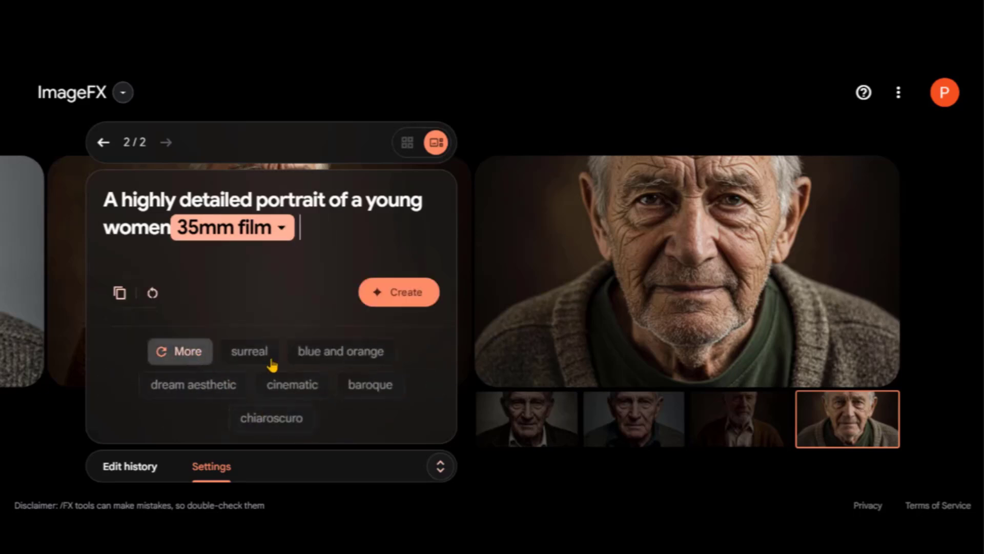
pyautogui.click(197, 355)
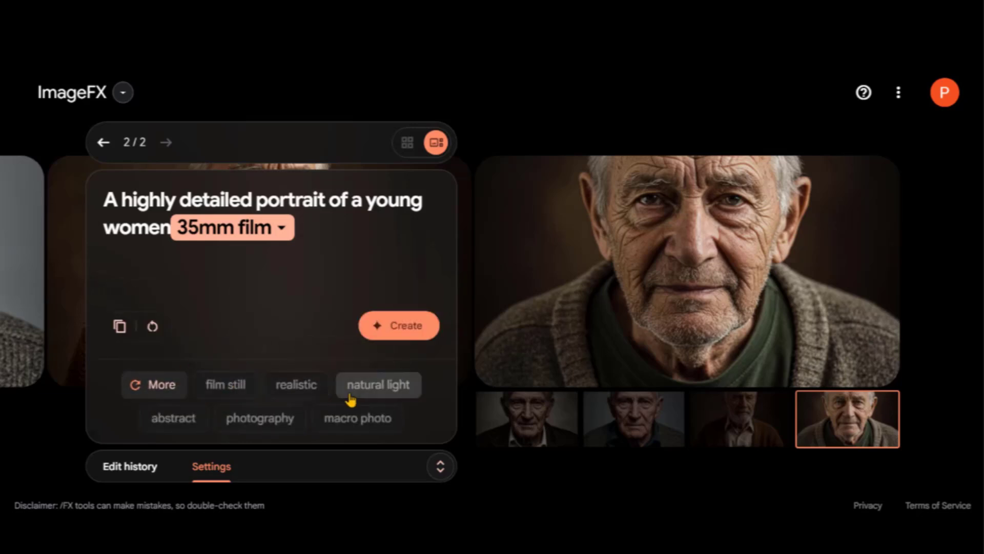
pyautogui.click(311, 391)
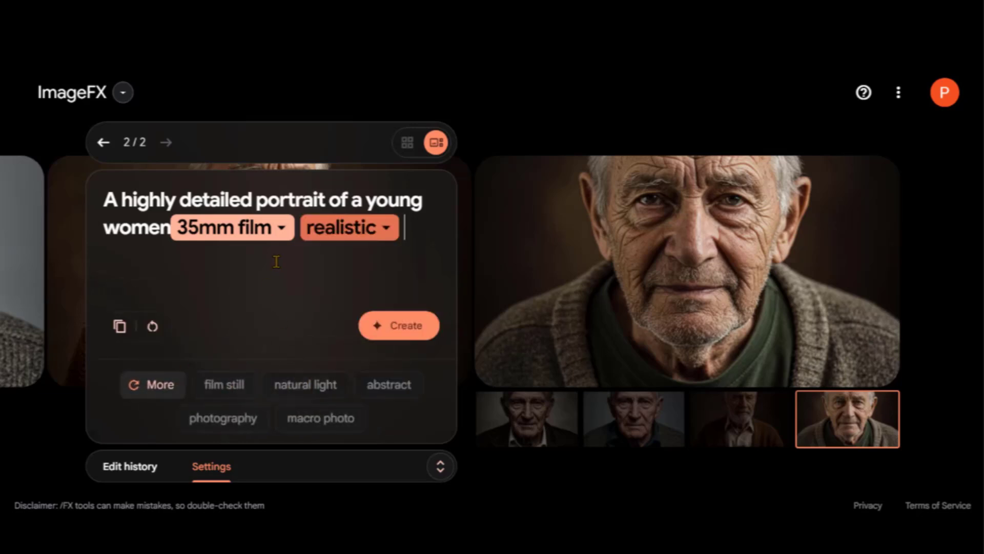
pyautogui.click(406, 327)
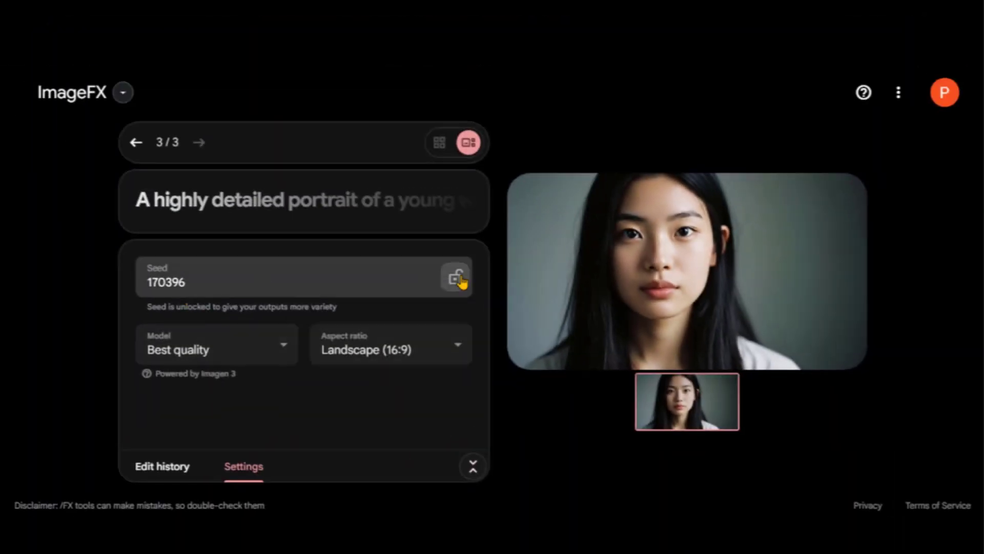
# Lock the seed and generate images of the young woman again.
pyautogui.click(458, 277)
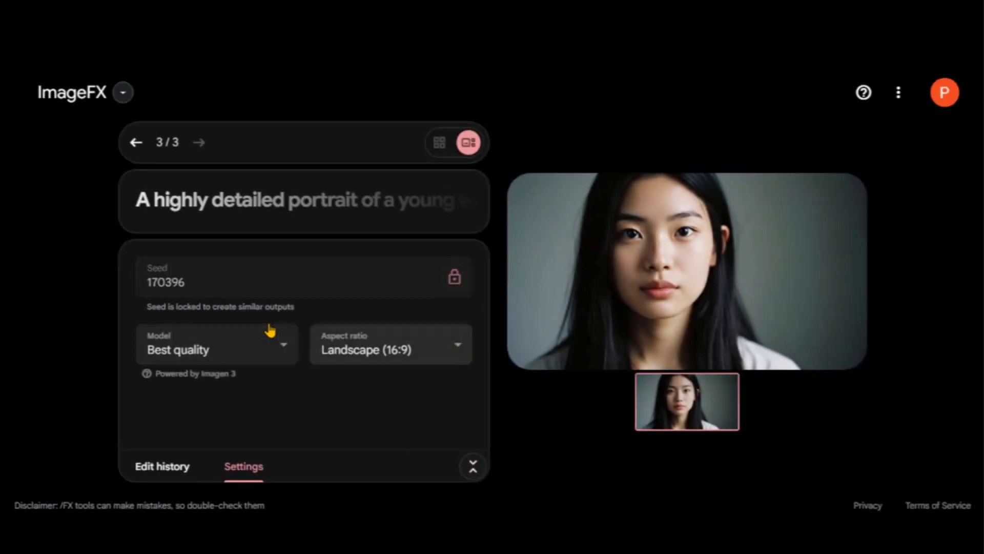
pyautogui.click(363, 219)
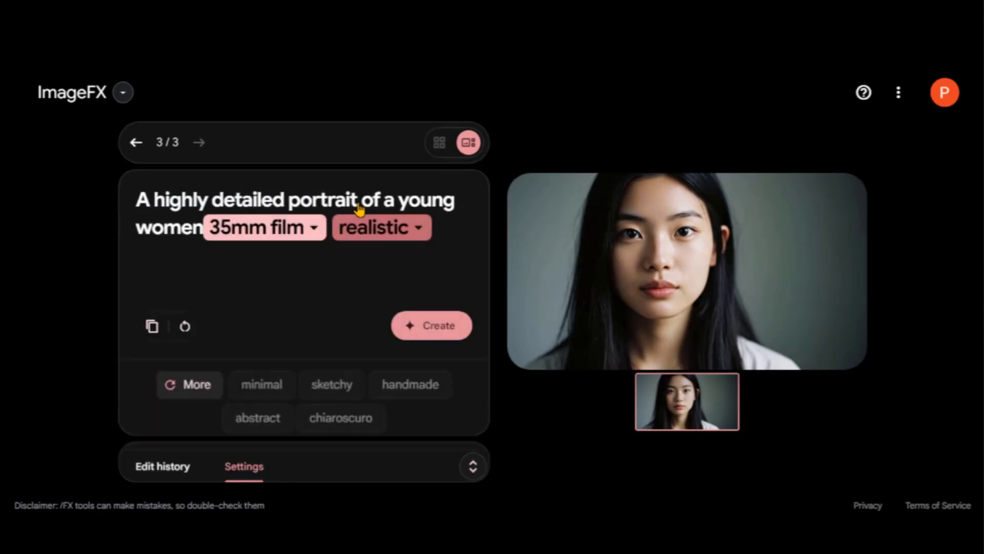
pyautogui.click(430, 326)
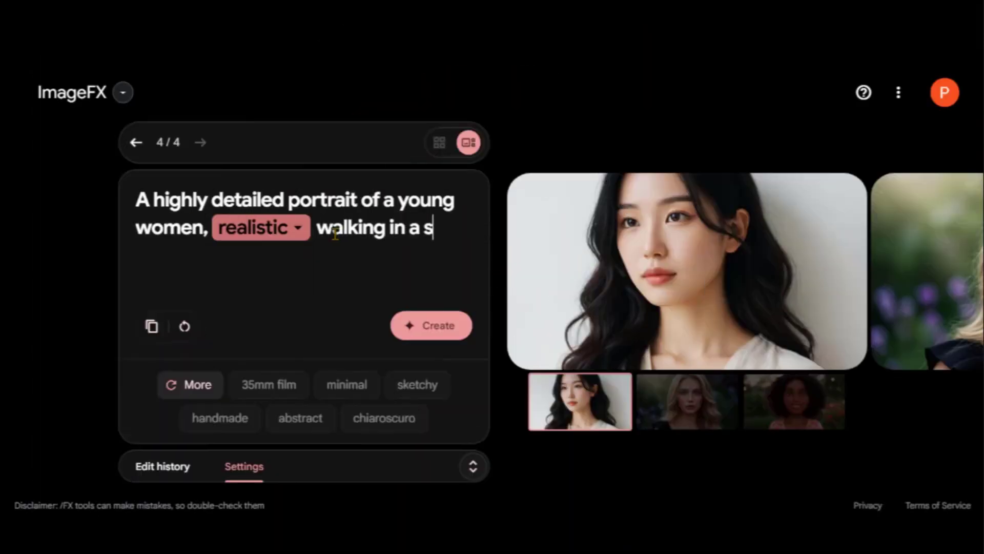
# Extend the prompt after the realistic style with "walking in a street.".
pyautogui.write('et.')
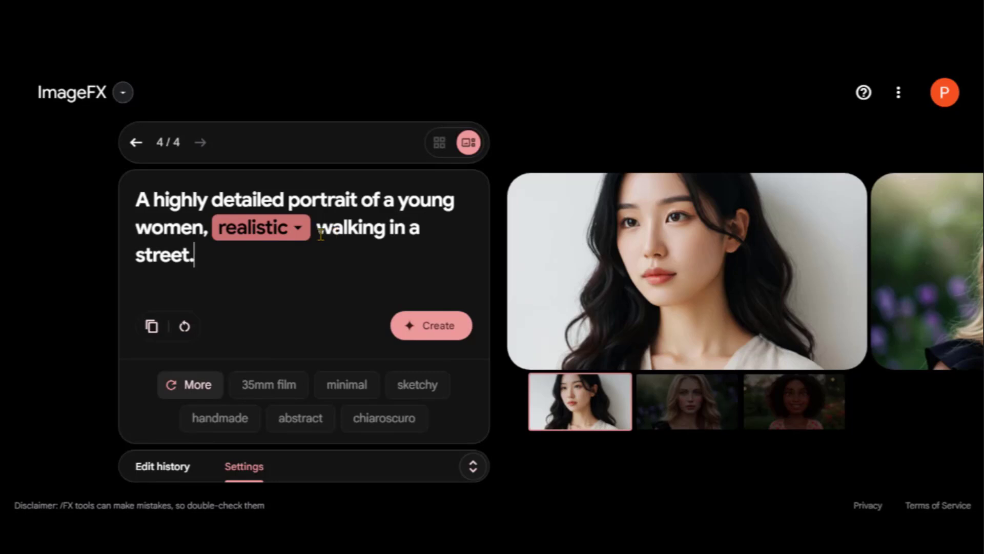
# Generate images from the portrait prompt of the young woman walking in a street.
pyautogui.click(412, 330)
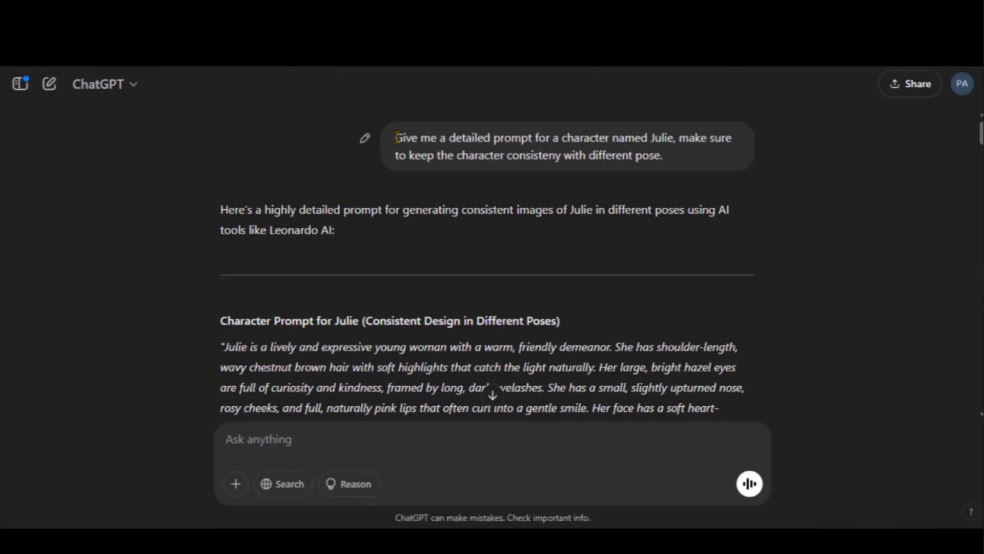
# Switch to ChatGPT and review the request for a consistent character prompt, plus the character's description and the outfit and accessories section.
pyautogui.moveTo(460, 152); pyautogui.dragTo(411, 135)
pyautogui.click(669, 163)
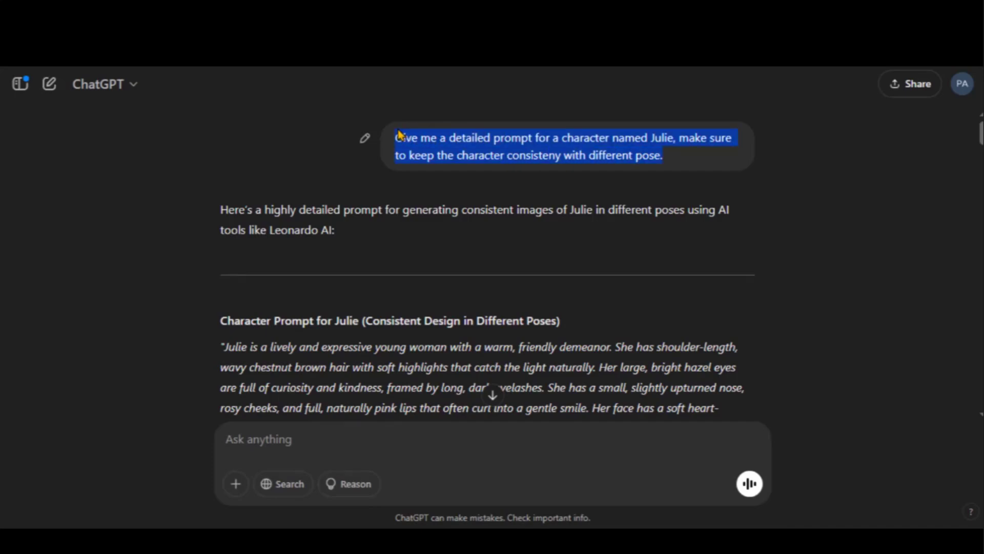
pyautogui.click(399, 135)
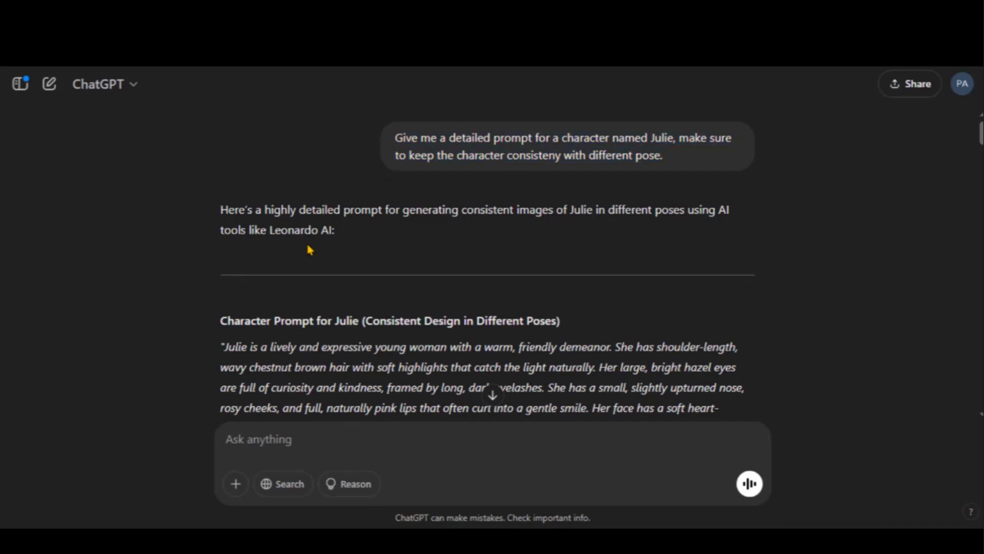
pyautogui.scroll(-5, 310, 248)
pyautogui.scroll(2, 224, 226)
pyautogui.moveTo(224, 226); pyautogui.dragTo(417, 309)
pyautogui.click(234, 242)
pyautogui.scroll(-2, 234, 242)
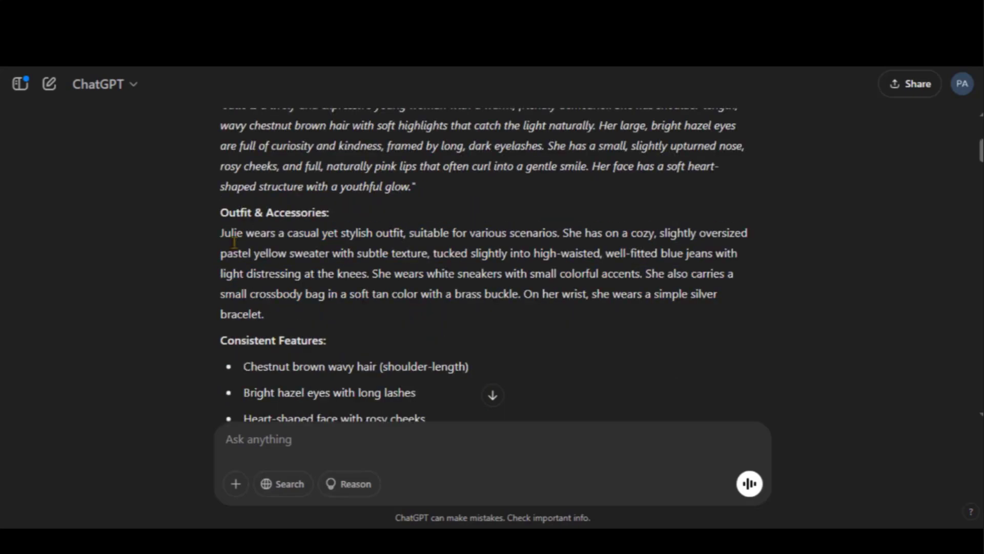
pyautogui.click(340, 312)
# Examine the character's consistent features, poses and actions, environment variations and art style preferences in the ChatGPT answer.
pyautogui.scroll(-2, 340, 312)
pyautogui.moveTo(221, 218); pyautogui.dragTo(340, 229)
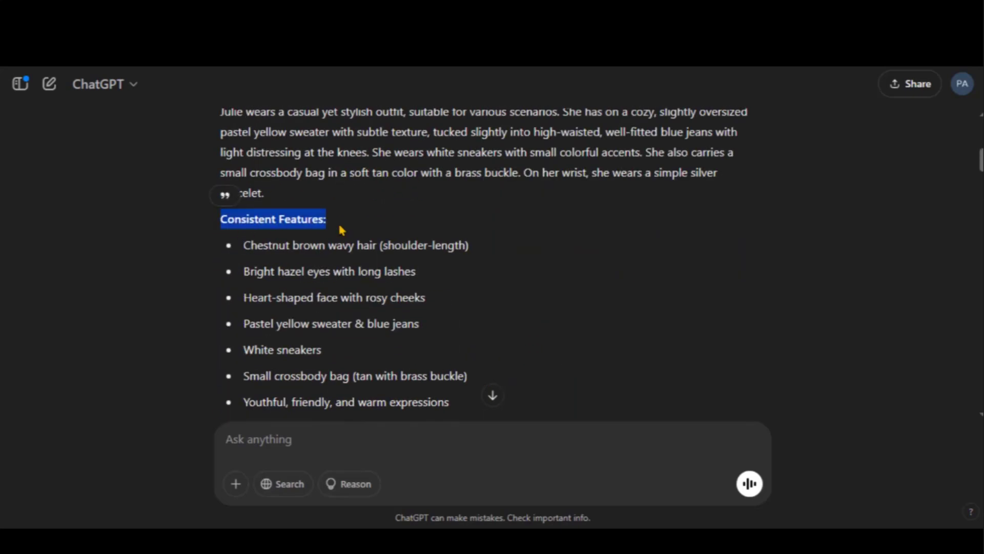
pyautogui.click(341, 228)
pyautogui.scroll(-2, 329, 319)
pyautogui.scroll(-2, 279, 285)
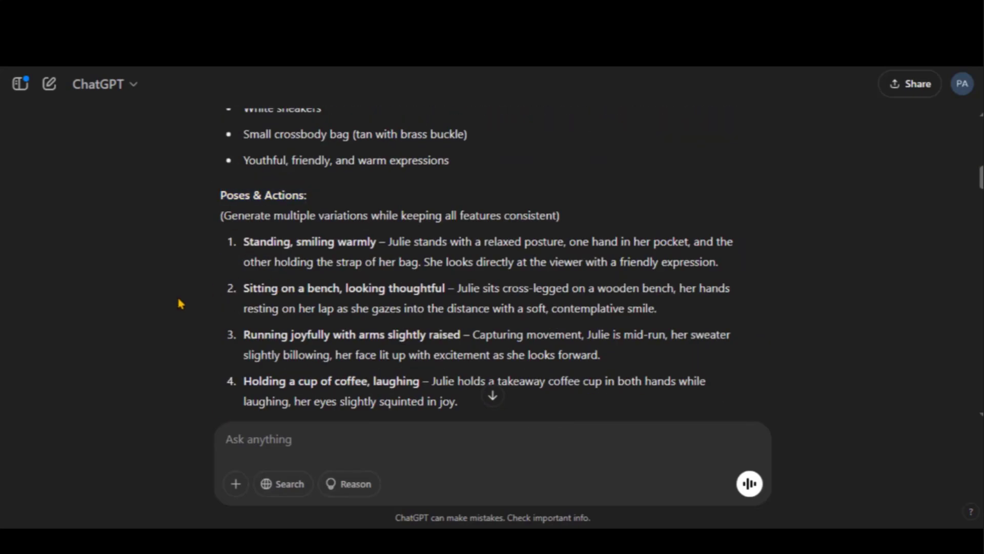
pyautogui.scroll(-6, 143, 308)
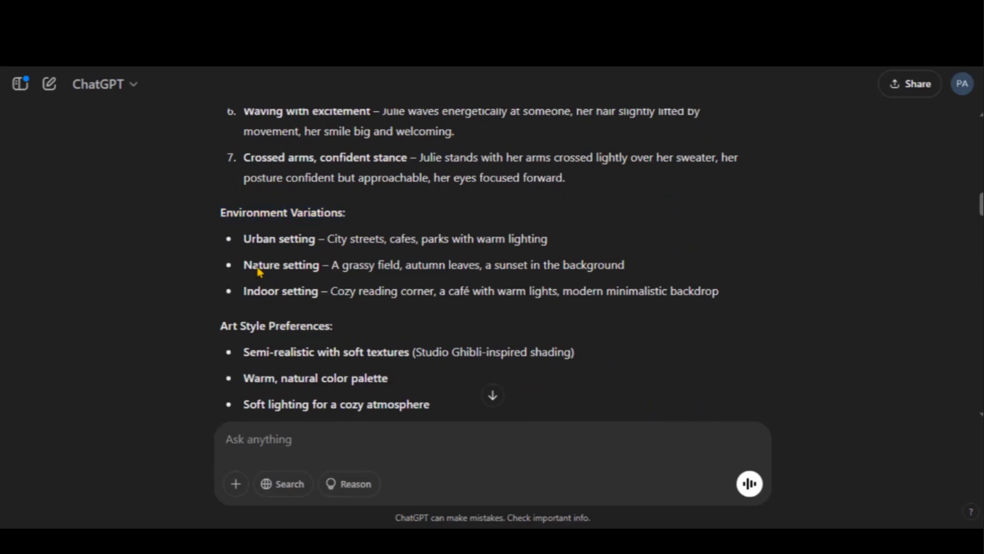
pyautogui.scroll(-2, 246, 246)
pyautogui.scroll(-2, 184, 295)
pyautogui.scroll(-2, 152, 313)
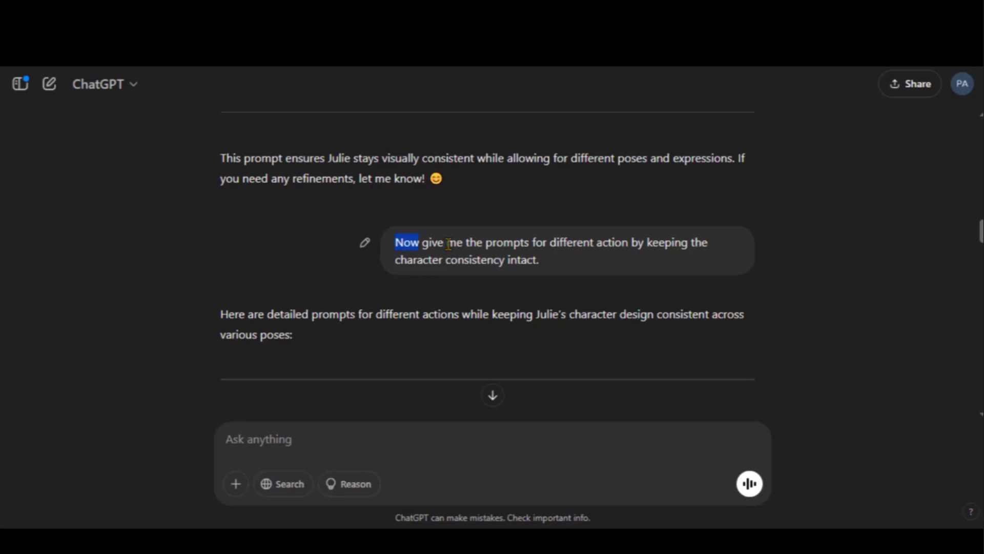
# Review the follow-up request for different action prompts and read the walking, bench-sitting and running prompts.
pyautogui.moveTo(448, 244); pyautogui.dragTo(535, 257)
pyautogui.click(549, 264)
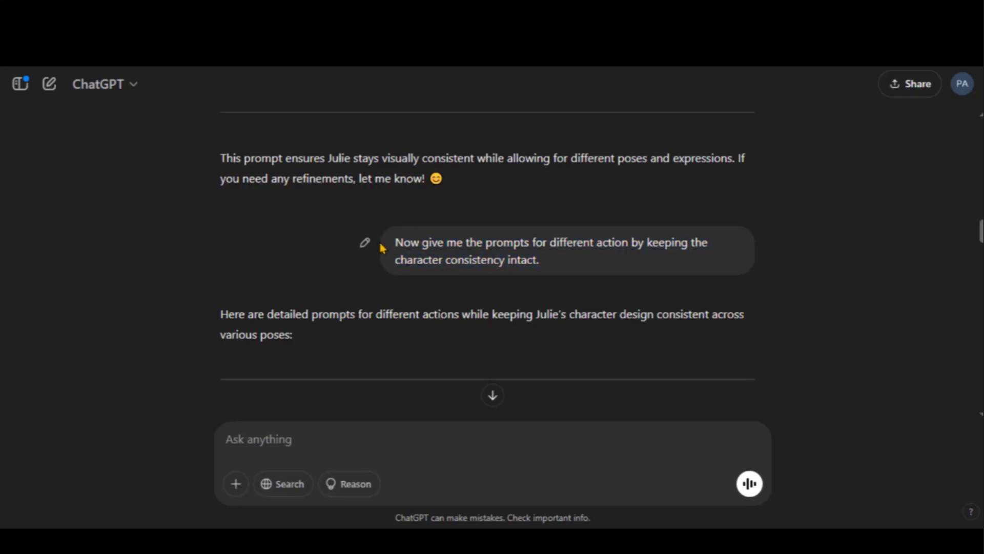
pyautogui.scroll(-5, 189, 280)
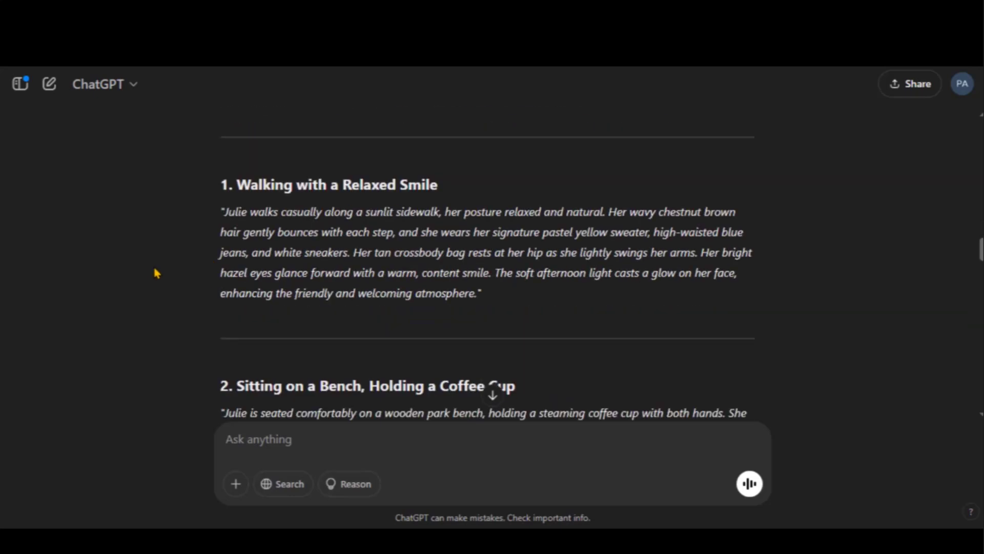
pyautogui.moveTo(222, 212); pyautogui.dragTo(472, 292)
pyautogui.click(280, 282)
pyautogui.scroll(-2, 145, 292)
pyautogui.scroll(-2, 145, 292)
pyautogui.moveTo(220, 171); pyautogui.dragTo(647, 253)
pyautogui.click(651, 252)
pyautogui.scroll(-2, 384, 256)
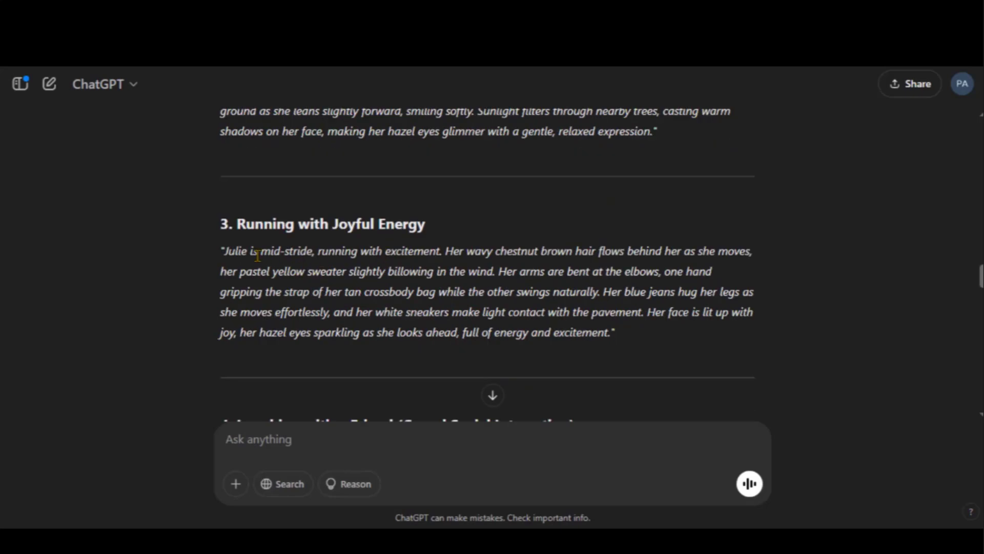
pyautogui.moveTo(224, 254); pyautogui.dragTo(613, 334)
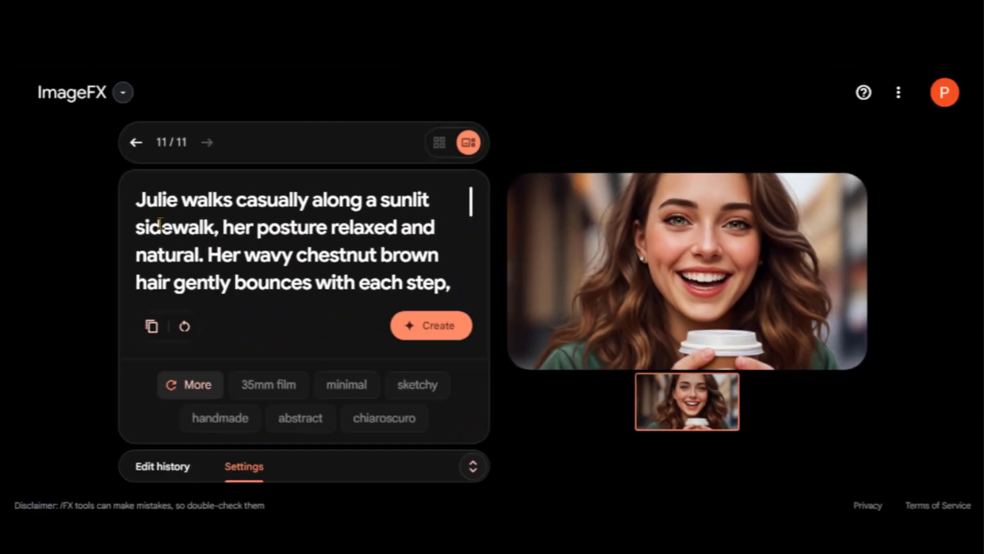
# Switch to ImageFX and generate an image from the prompt of the character walking casually along a sunlit sidewalk.
pyautogui.scroll(-5, 160, 224)
pyautogui.click(437, 327)
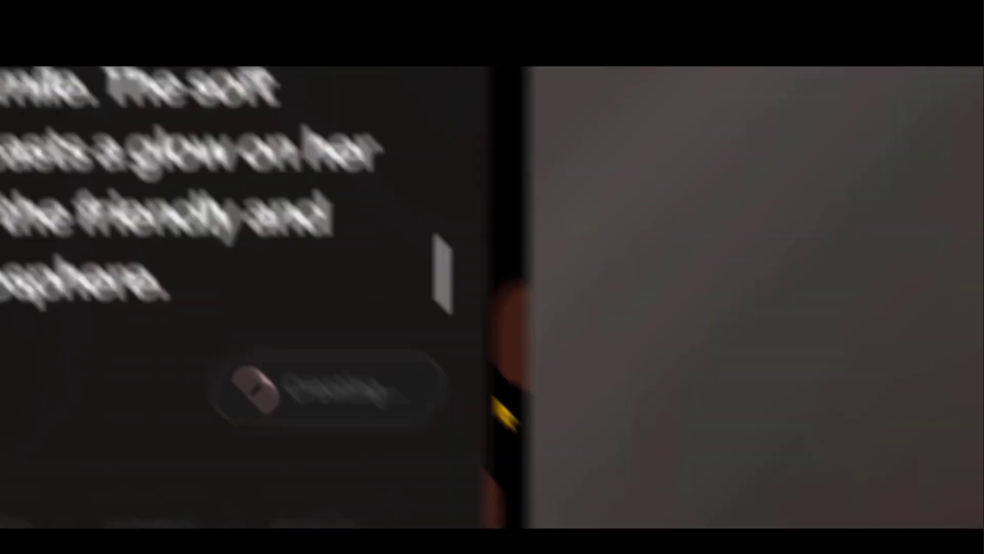